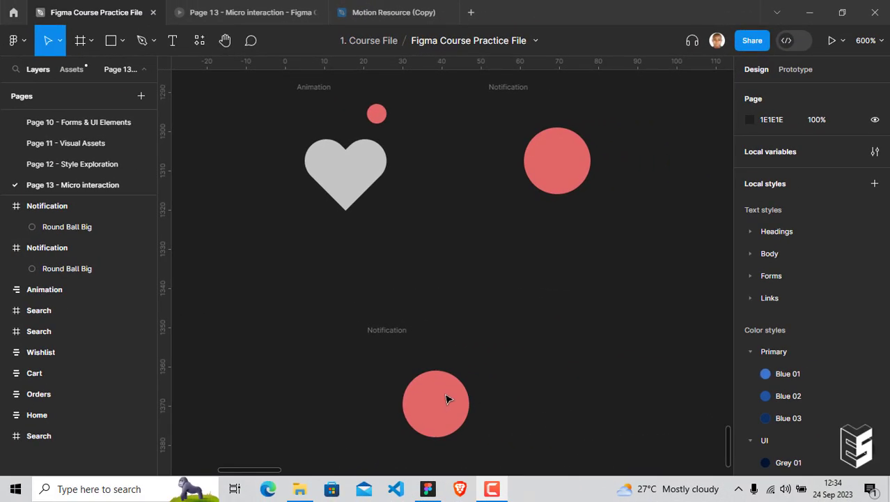
# Select the red ball, then the lower 35×35 Notification frame on Page 13
pyautogui.click(446, 398)
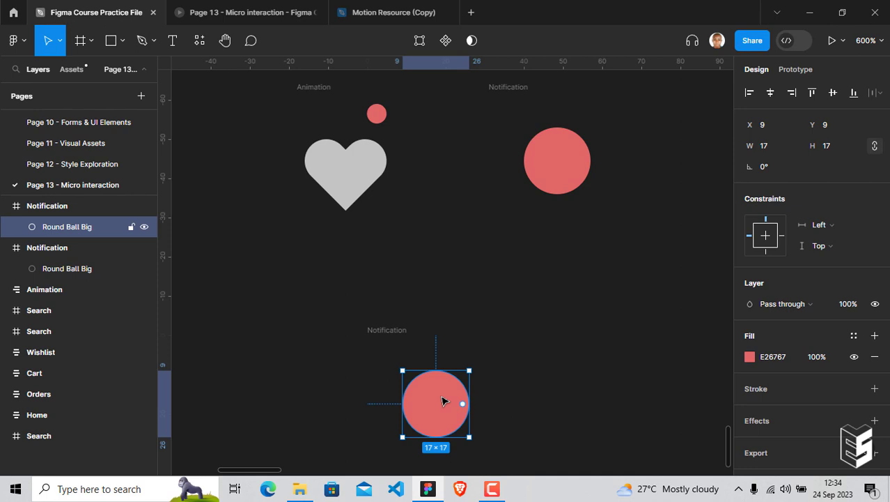
pyautogui.click(396, 333)
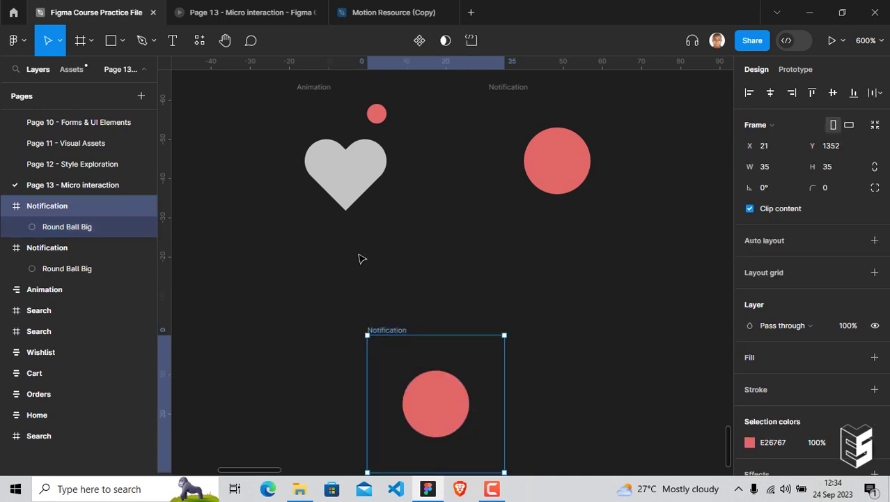
# Run the Figmotion plugin from its View details page in the plugin search results
pyautogui.click(199, 41)
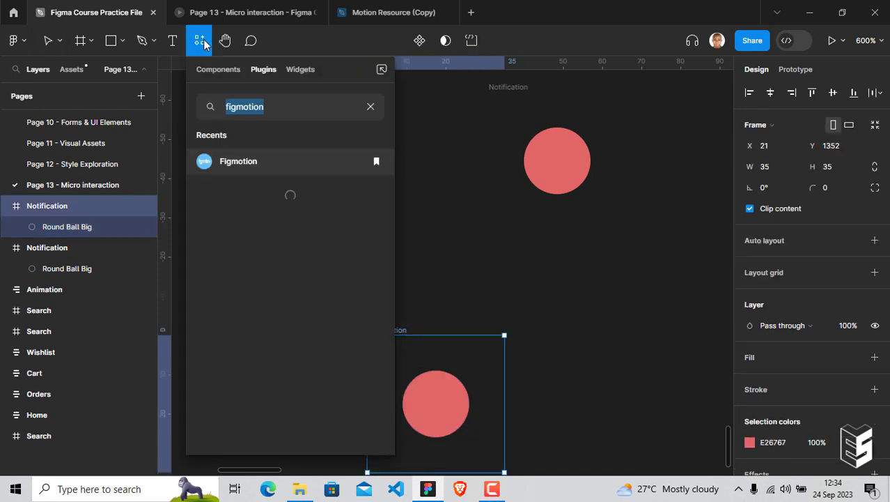
pyautogui.click(283, 106)
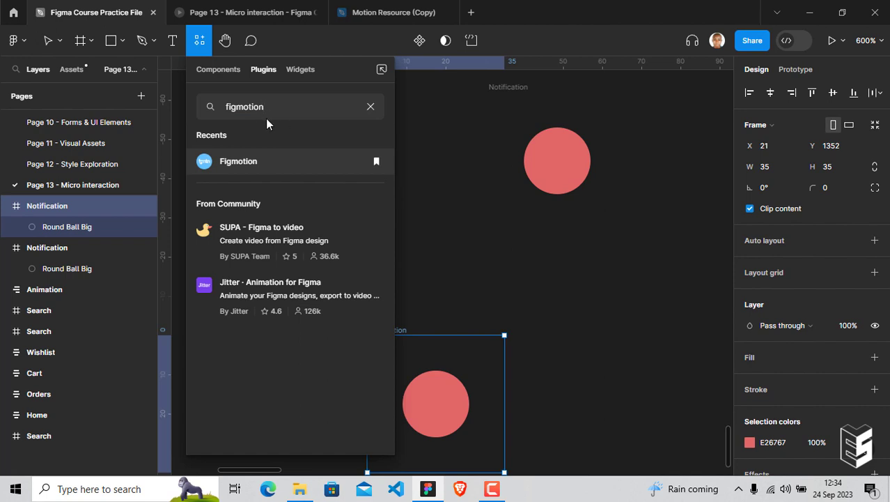
pyautogui.click(357, 161)
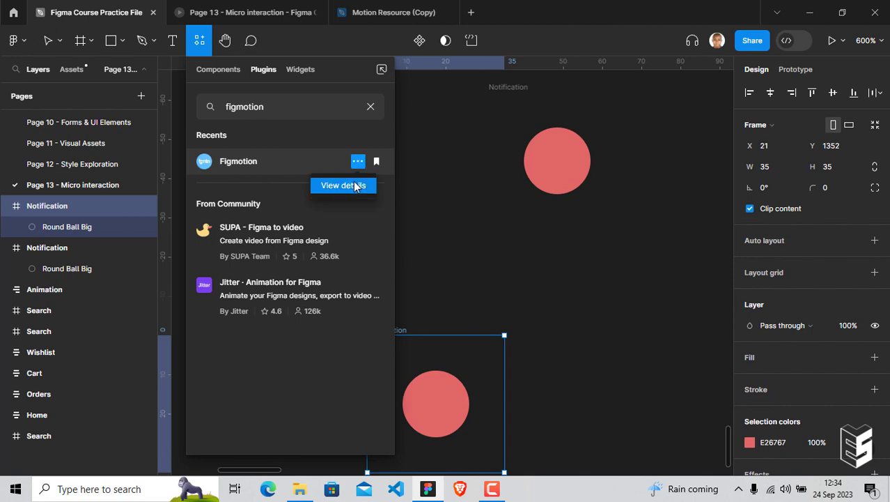
pyautogui.click(356, 185)
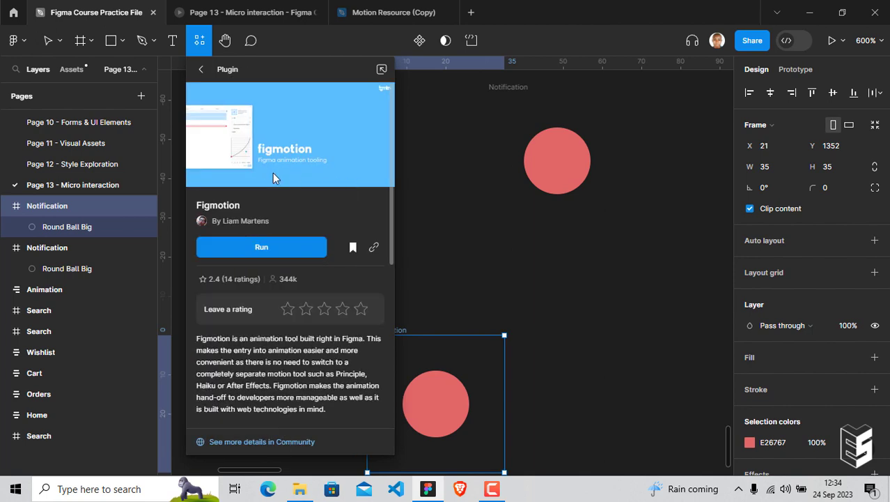
pyautogui.click(274, 247)
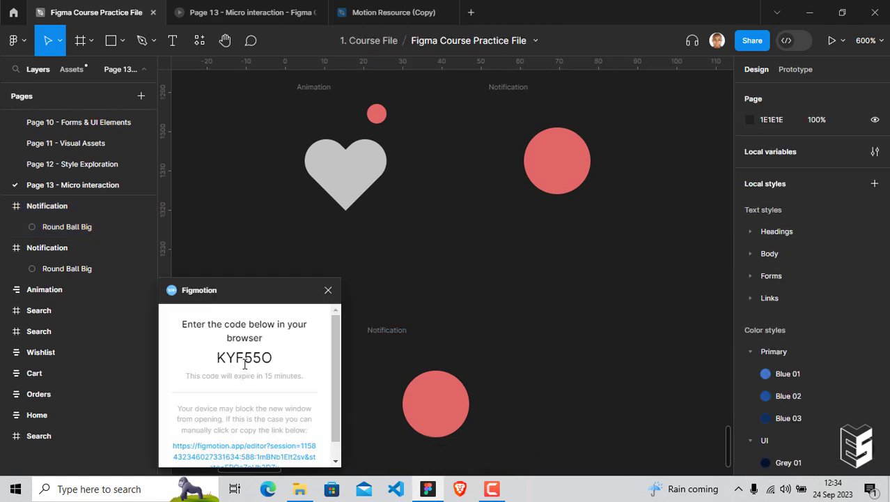
# Copy the session code, then dismiss the Getting Started and 2.20.0 changelog dialogs
pyautogui.doubleClick(240, 358)
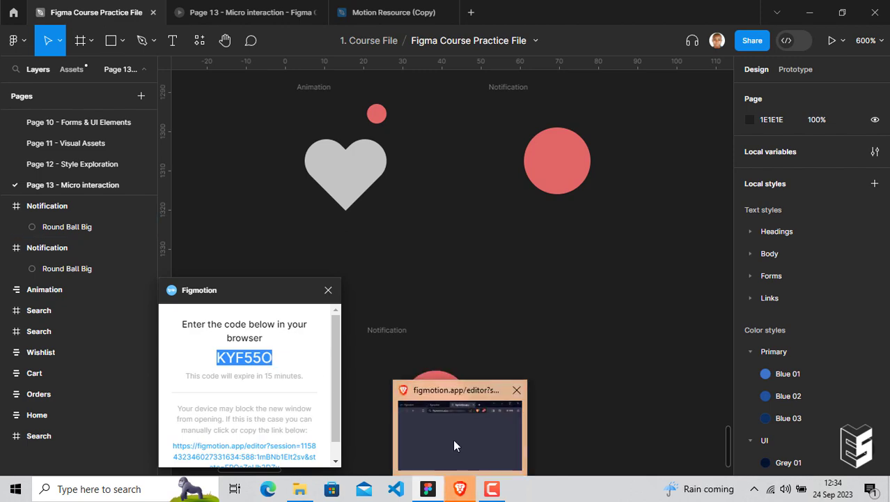
pyautogui.moveTo(459, 489)
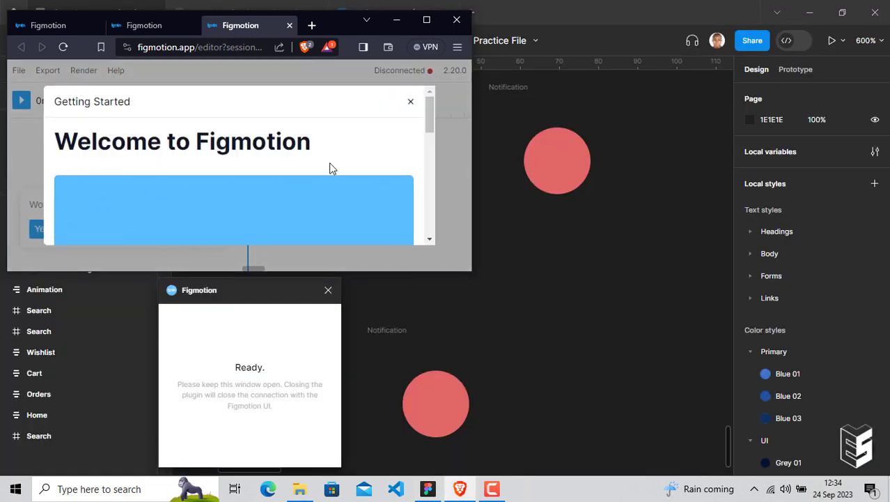
pyautogui.click(410, 102)
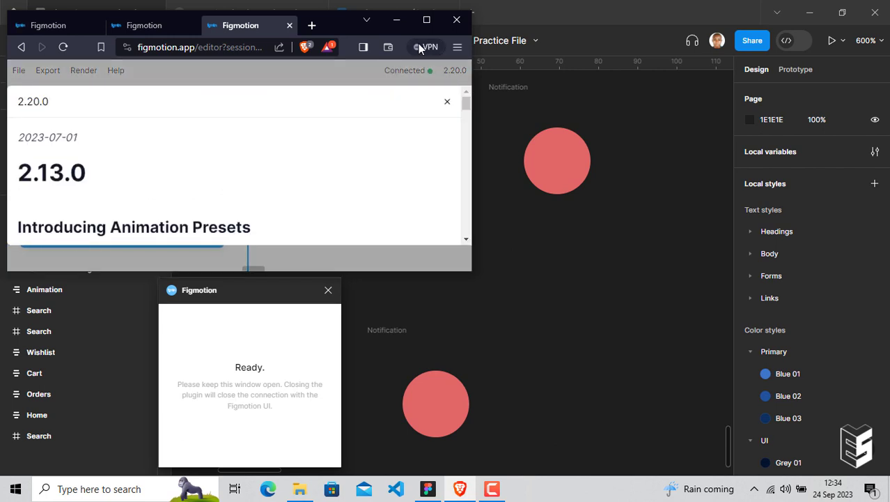
pyautogui.click(448, 102)
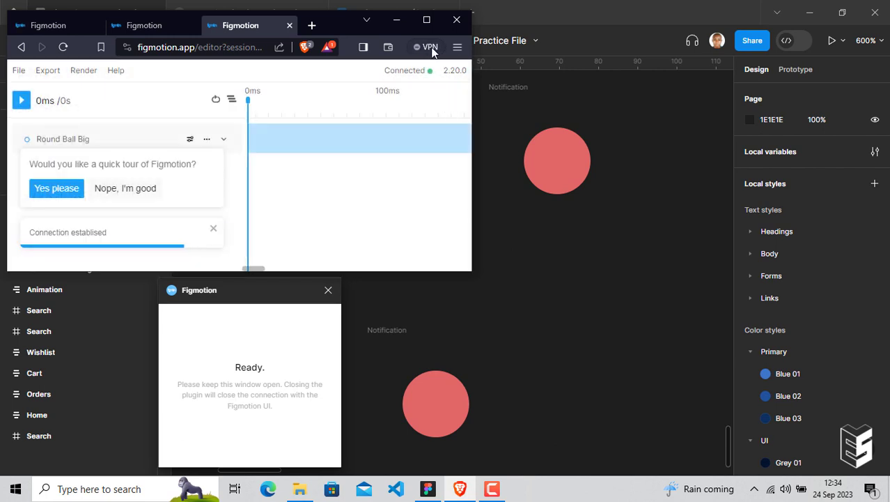
# Maximize the editor and switch the animated frame to the last Notification frame via File > Switch frame
pyautogui.click(428, 20)
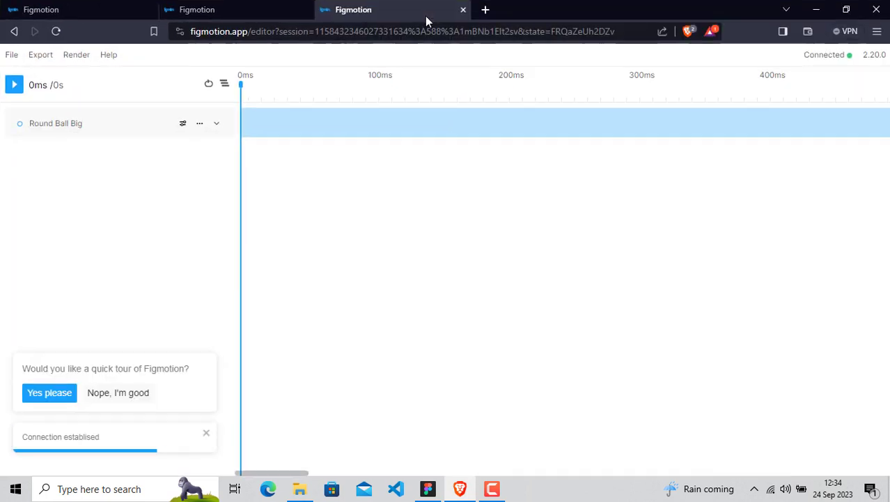
pyautogui.click(12, 55)
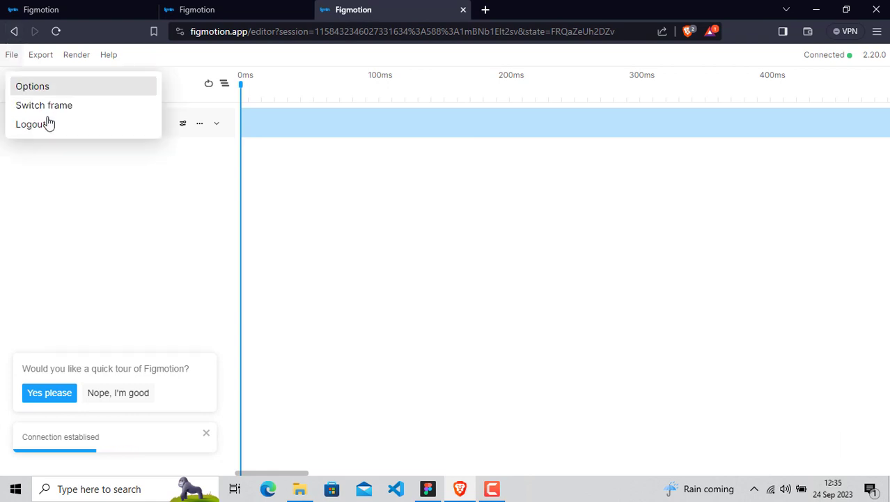
pyautogui.click(55, 110)
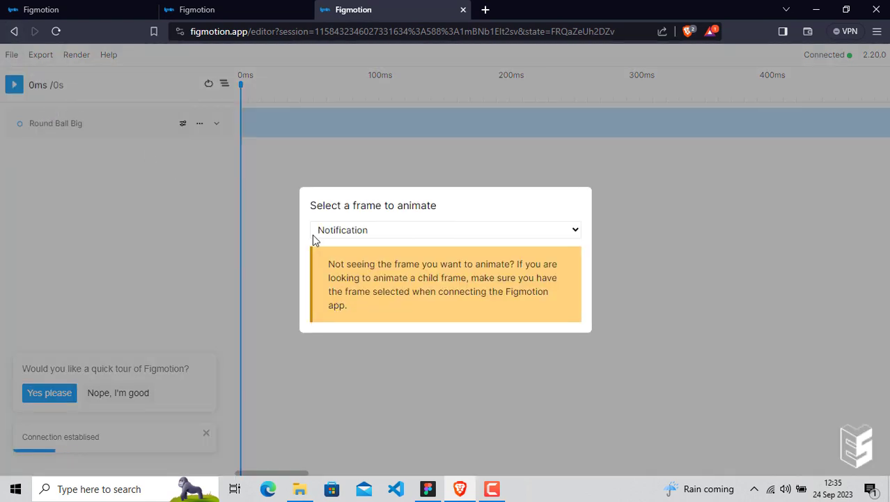
pyautogui.click(428, 489)
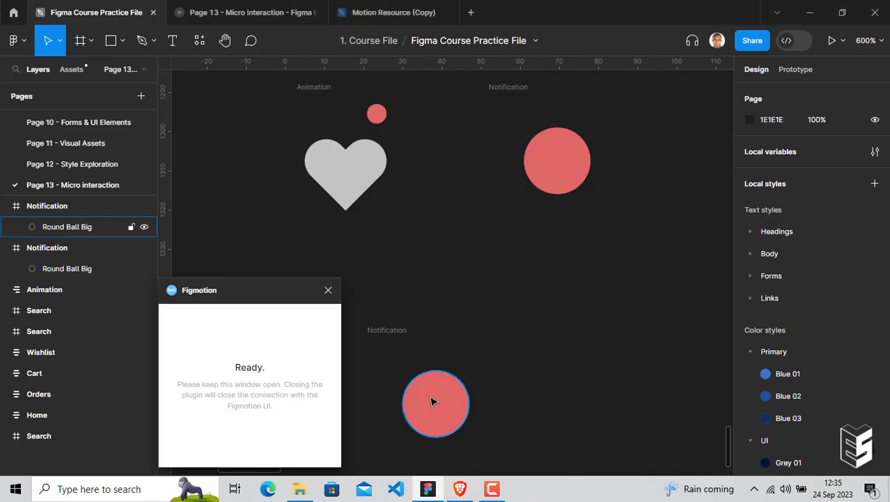
pyautogui.click(387, 331)
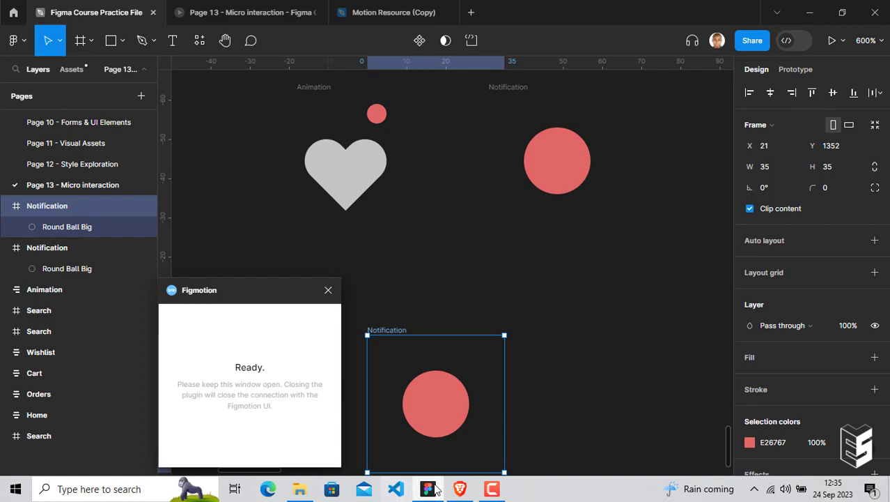
pyautogui.click(460, 489)
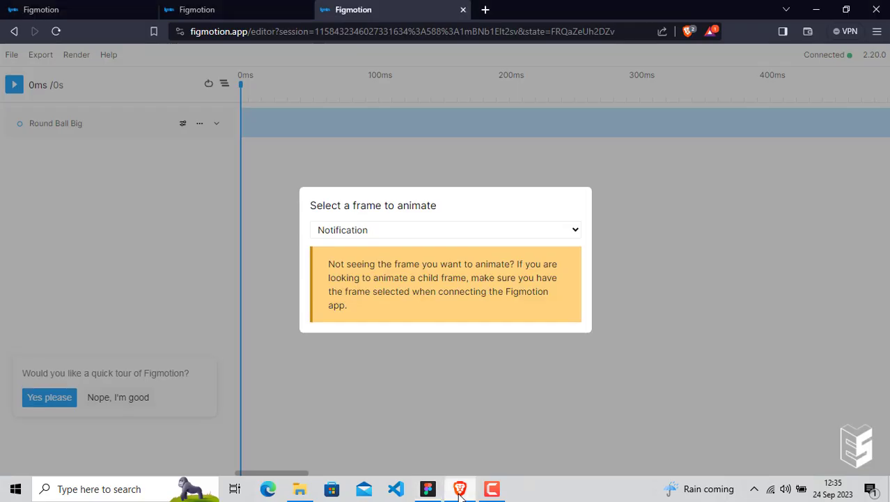
pyautogui.click(406, 224)
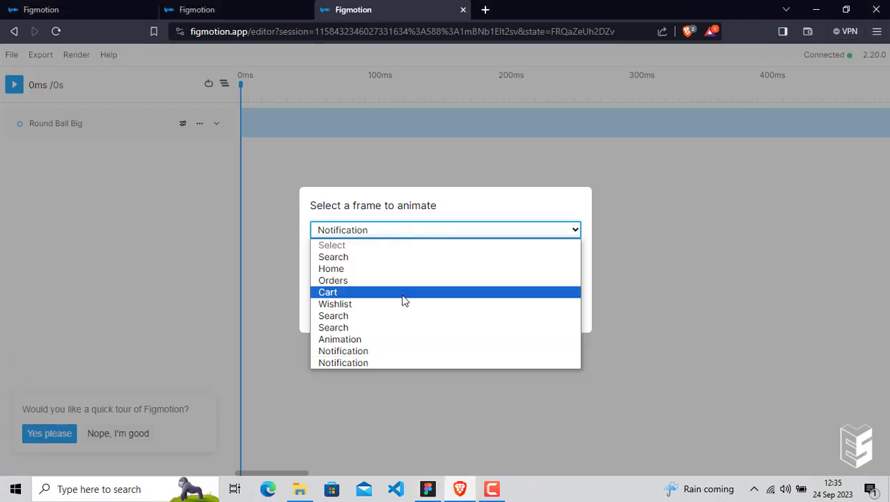
pyautogui.click(401, 363)
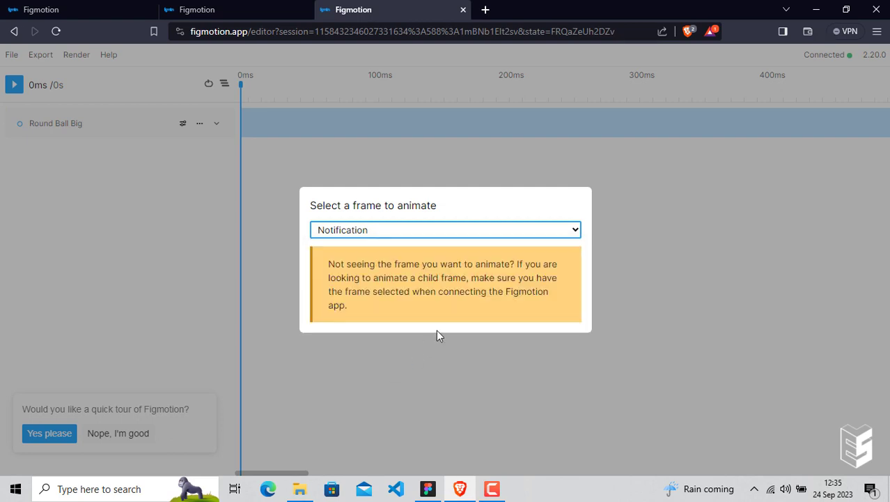
pyautogui.click(472, 347)
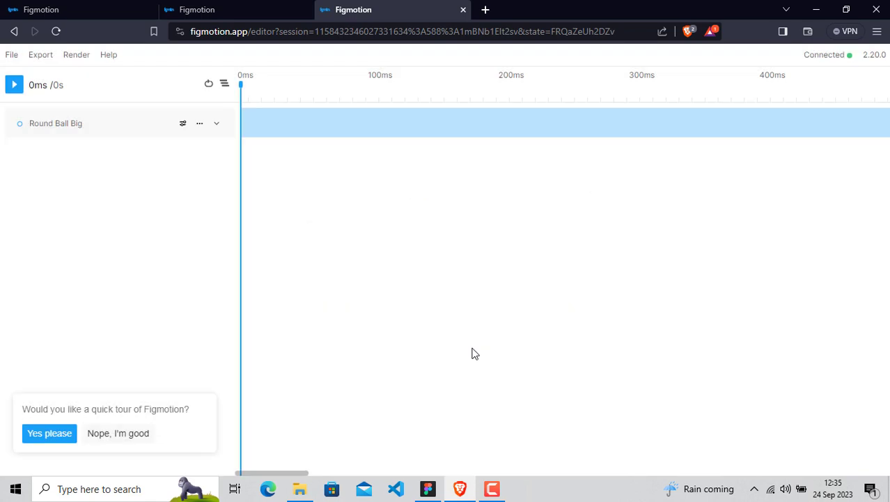
# Expand the Round Ball Big layer's properties while selecting the red ball in Figma
pyautogui.click(93, 126)
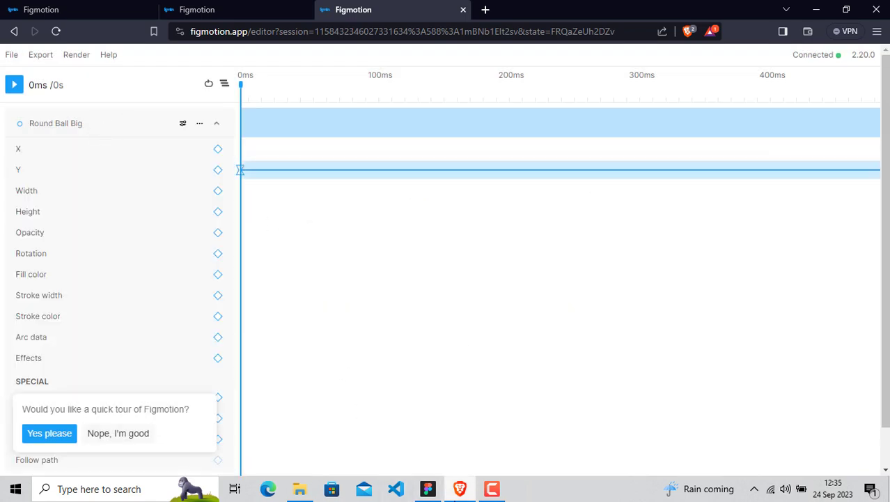
pyautogui.click(429, 490)
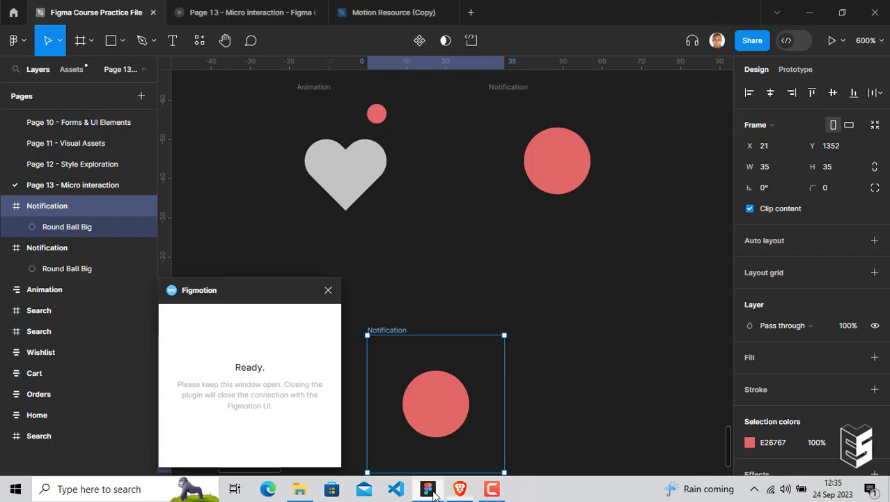
pyautogui.click(430, 416)
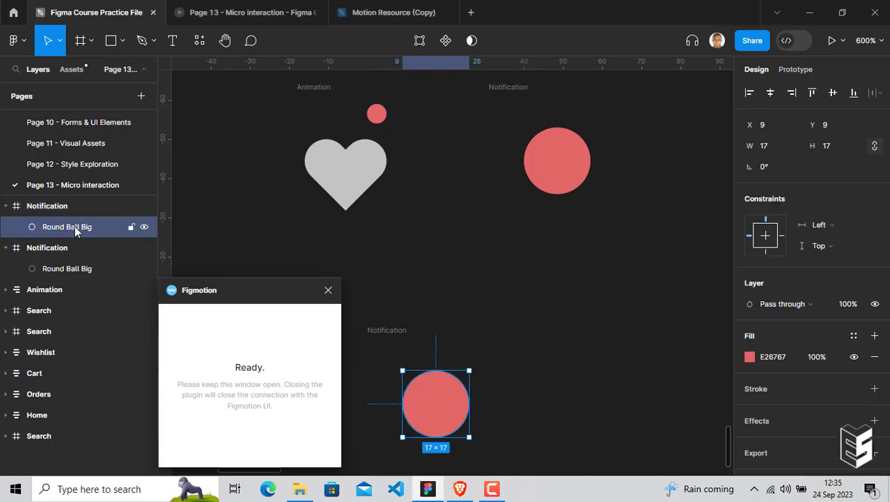
pyautogui.click(460, 488)
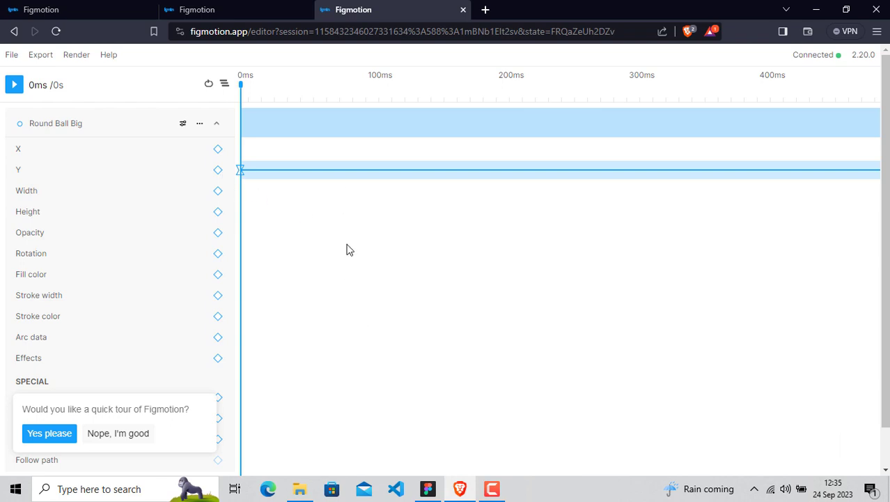
pyautogui.click(428, 488)
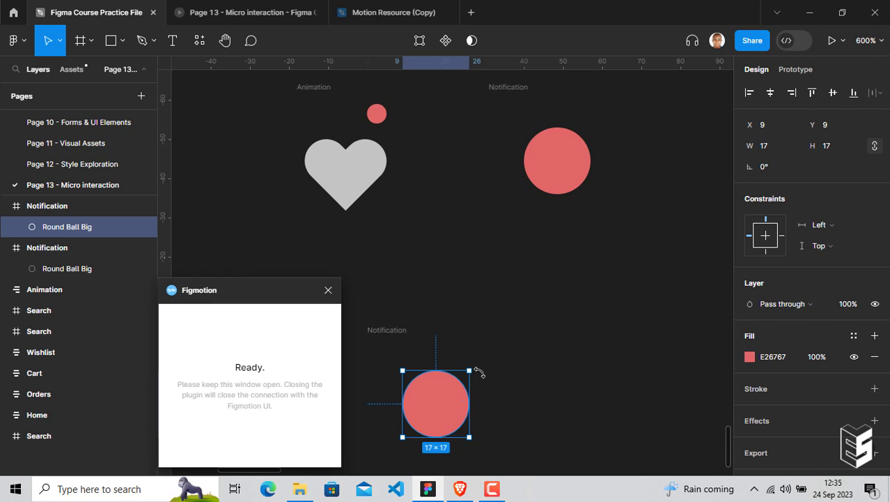
pyautogui.click(459, 489)
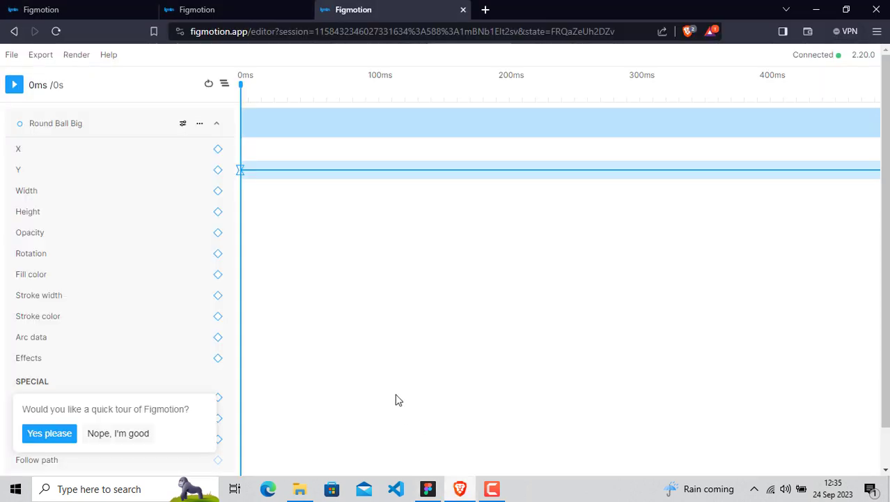
# Inspect the 0ms Y keyframe (17.5, Ease out (bounce)) and close its settings
pyautogui.click(239, 174)
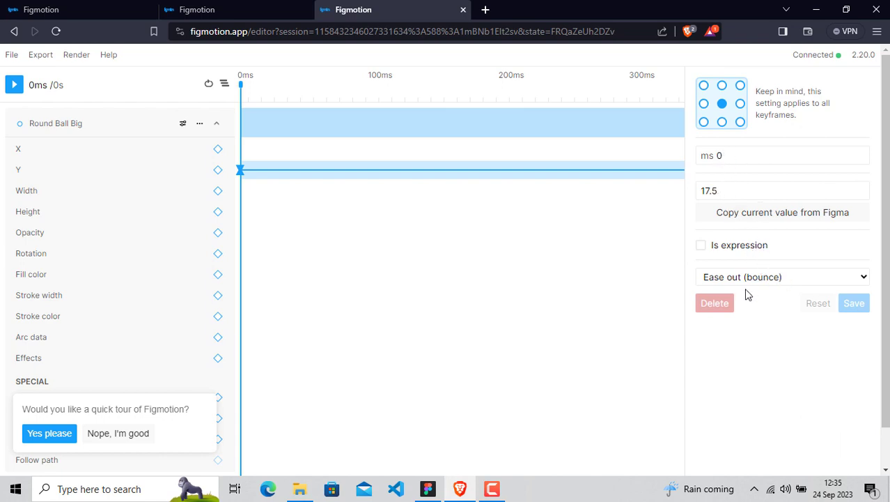
pyautogui.click(534, 237)
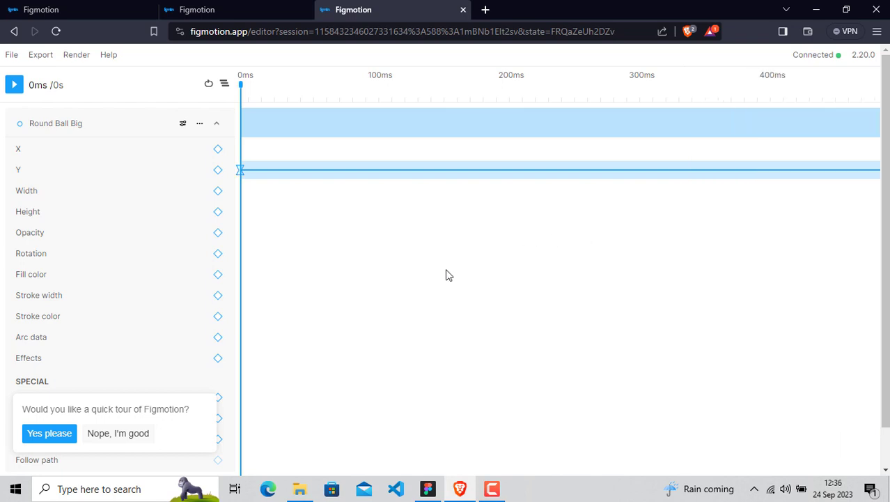
pyautogui.scroll(-1, 282, 471)
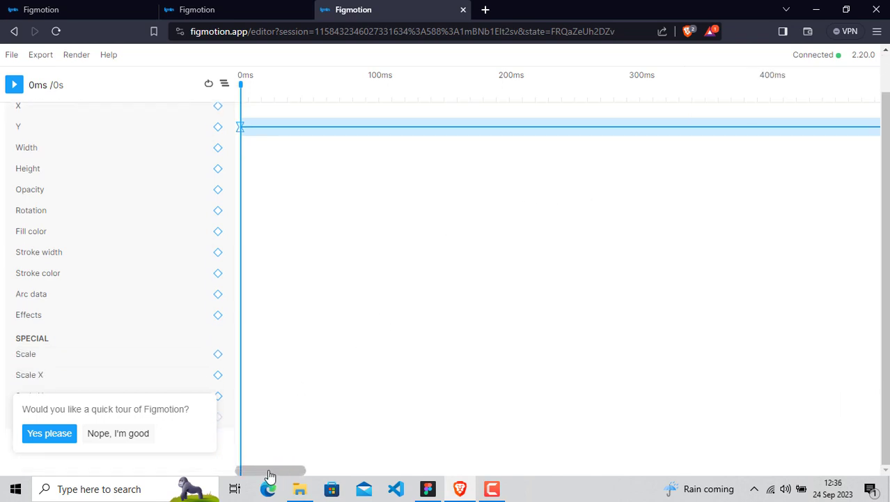
pyautogui.moveTo(271, 471); pyautogui.dragTo(386, 472)
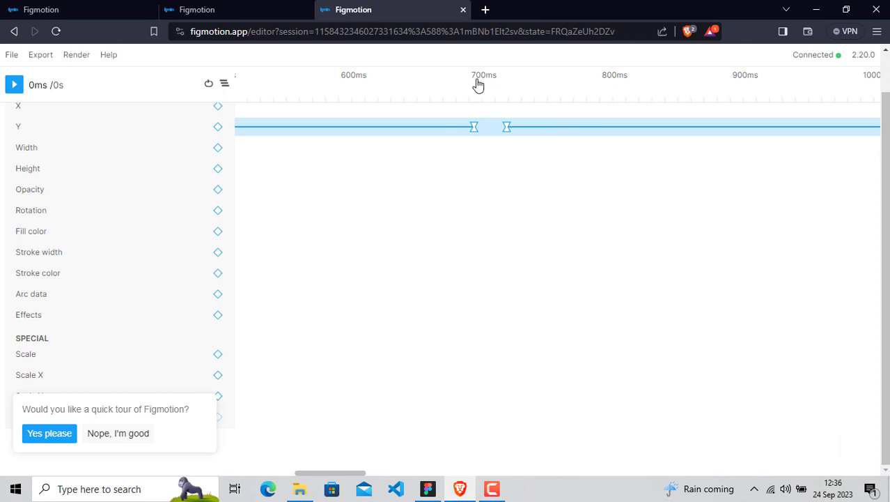
pyautogui.click(474, 127)
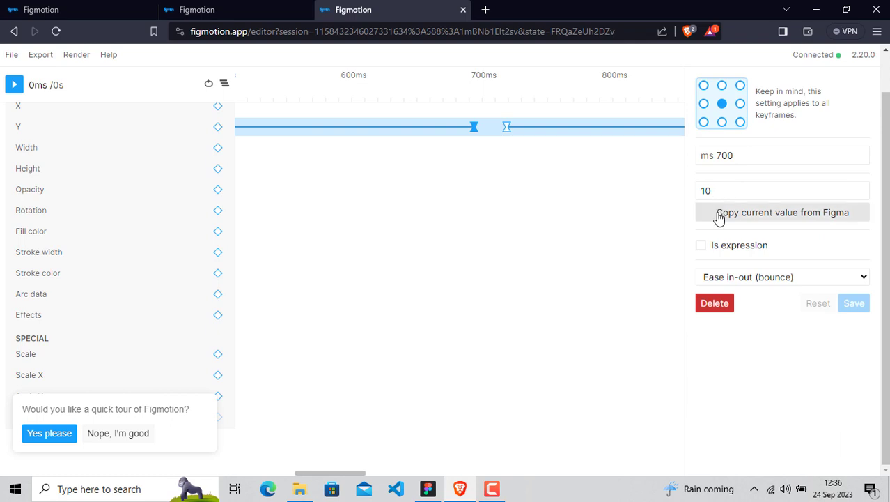
pyautogui.click(757, 280)
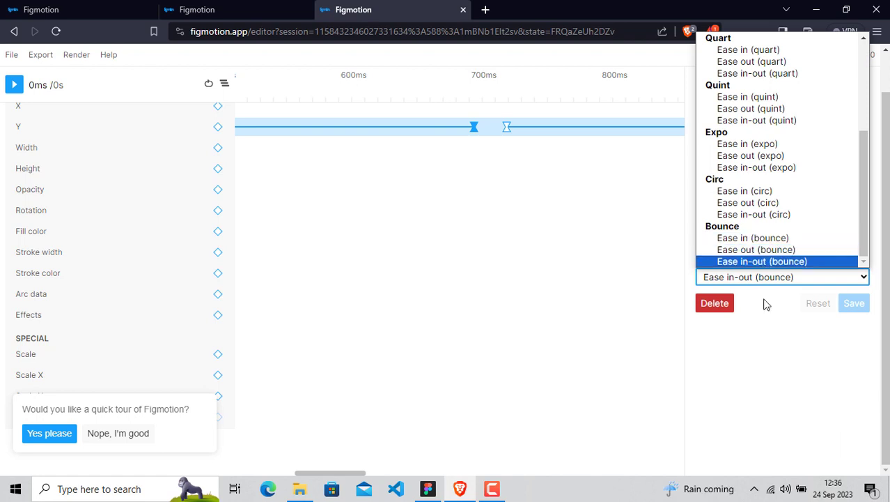
pyautogui.click(764, 352)
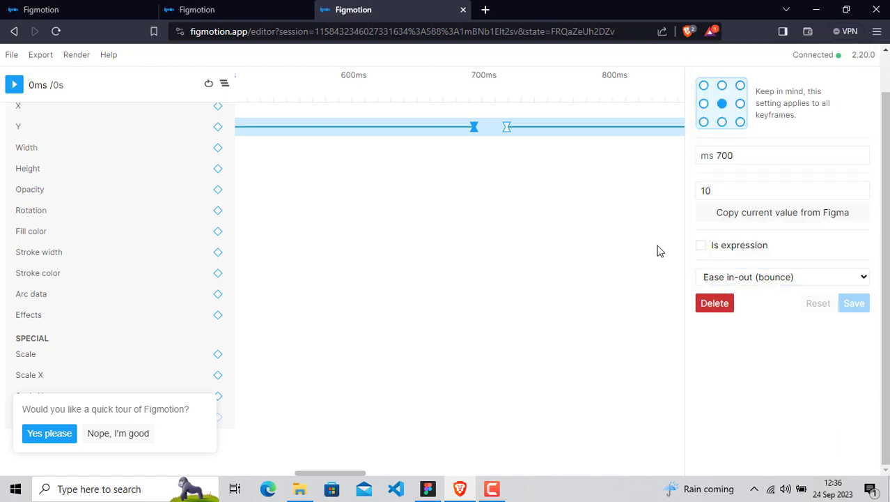
pyautogui.click(507, 127)
pyautogui.click(740, 278)
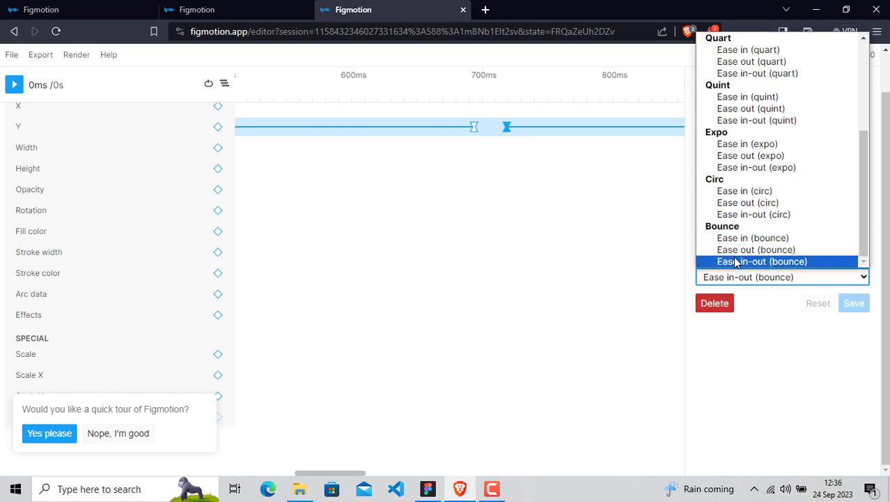
pyautogui.click(735, 261)
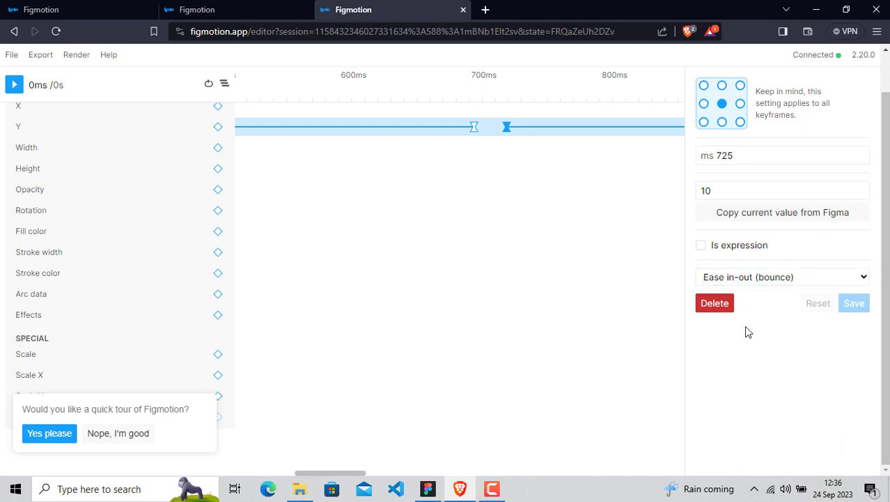
pyautogui.click(626, 303)
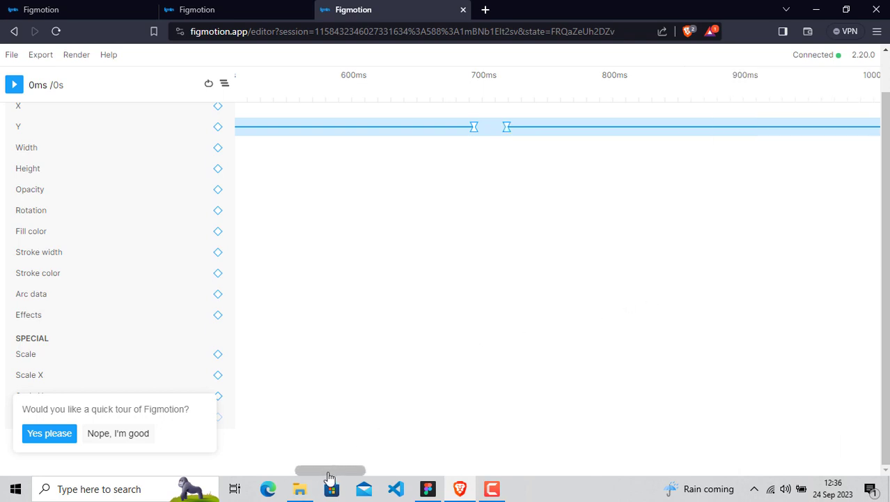
pyautogui.moveTo(331, 476); pyautogui.dragTo(334, 477)
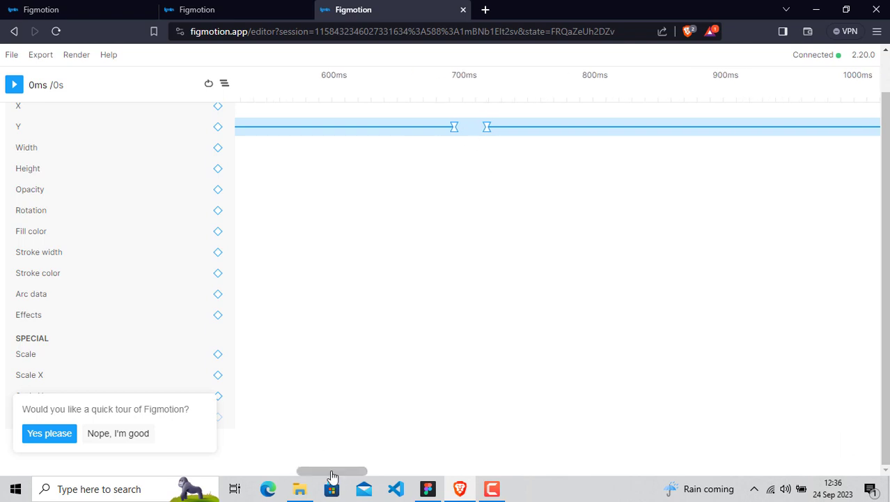
pyautogui.moveTo(337, 473); pyautogui.dragTo(379, 466)
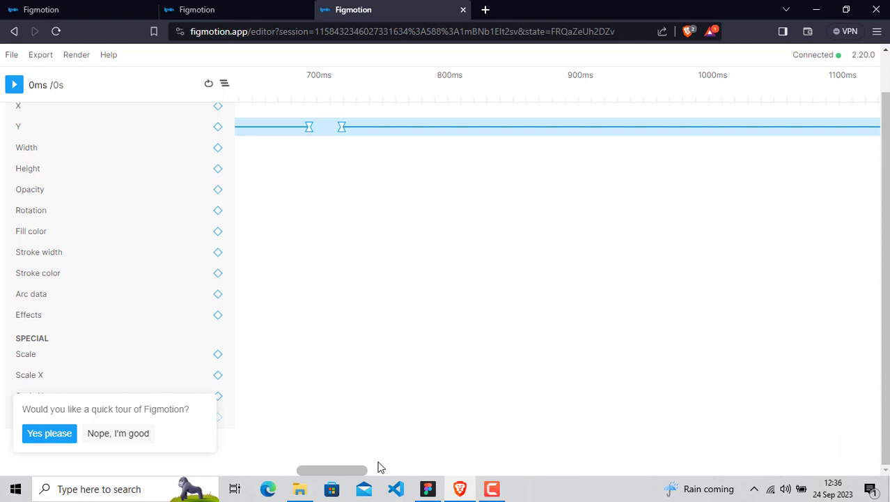
pyautogui.hscroll(3, 377, 466)
pyautogui.moveTo(369, 474); pyautogui.dragTo(410, 474)
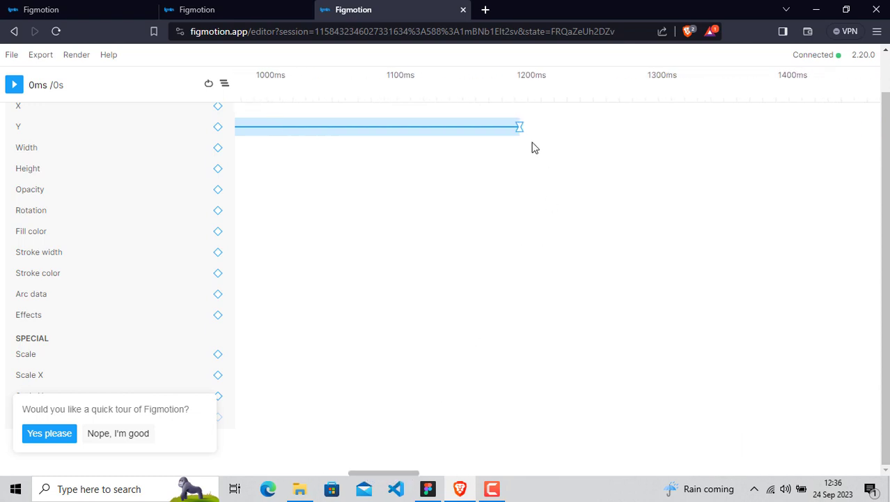
pyautogui.click(520, 128)
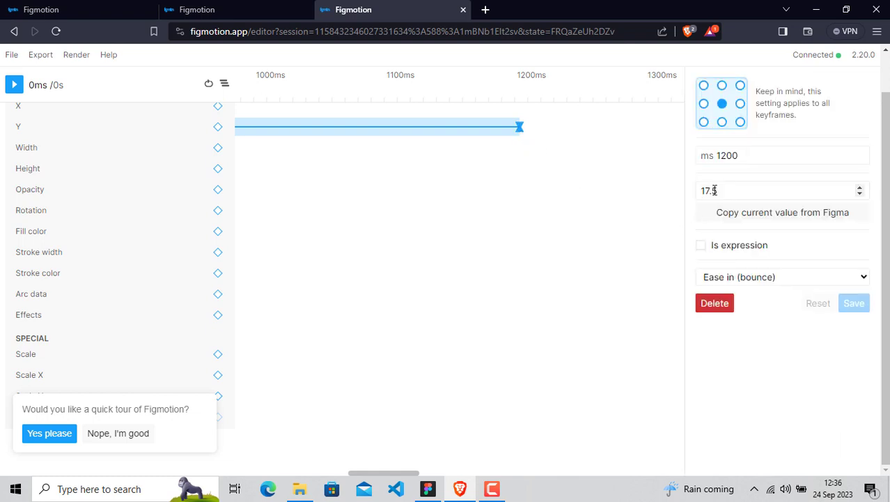
pyautogui.click(762, 279)
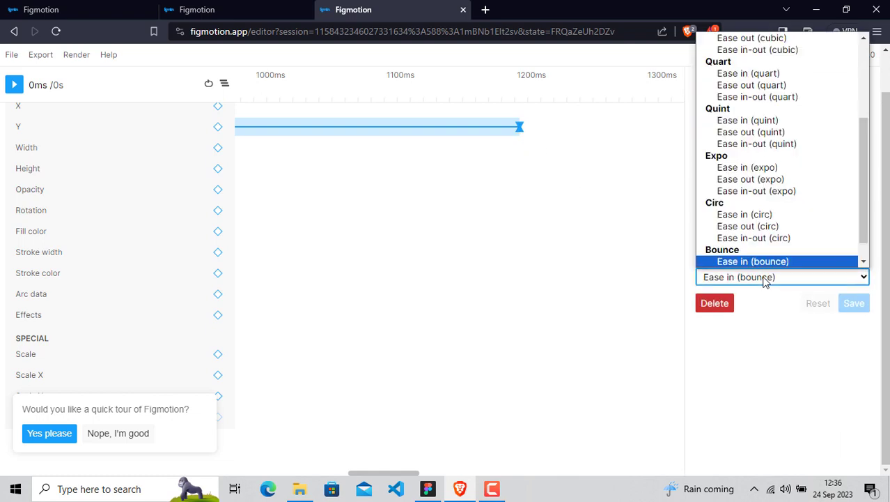
pyautogui.click(768, 262)
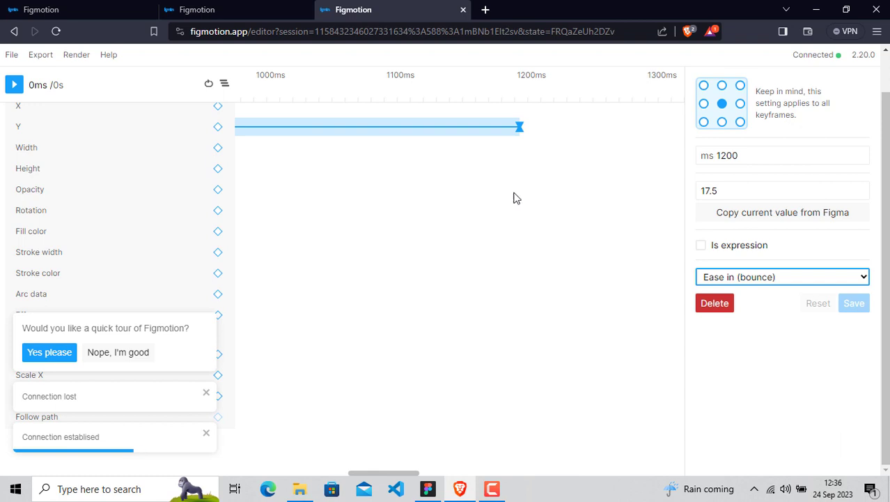
pyautogui.click(487, 276)
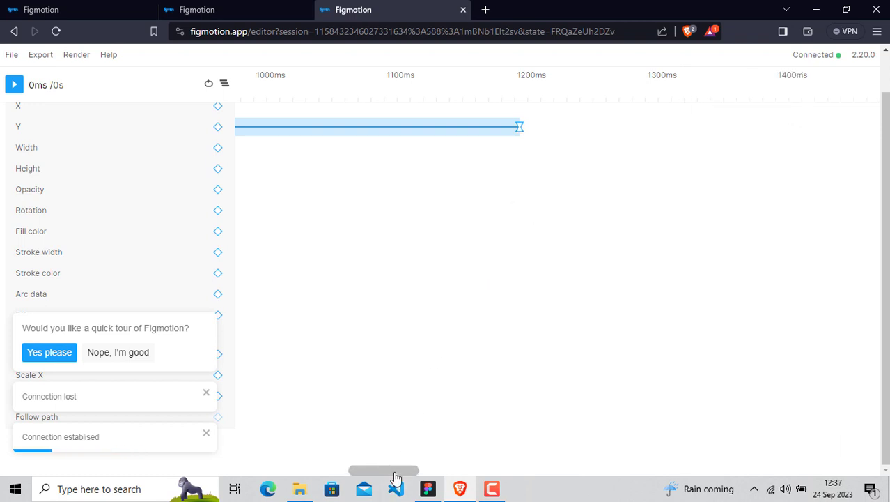
pyautogui.moveTo(395, 476); pyautogui.dragTo(224, 467)
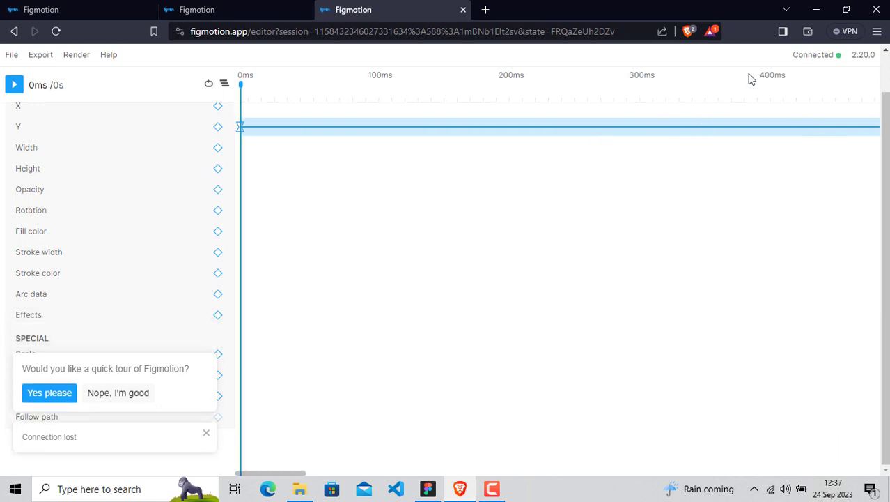
# Restore the browser window, play the preview once, and click around the ball on the canvas
pyautogui.click(846, 10)
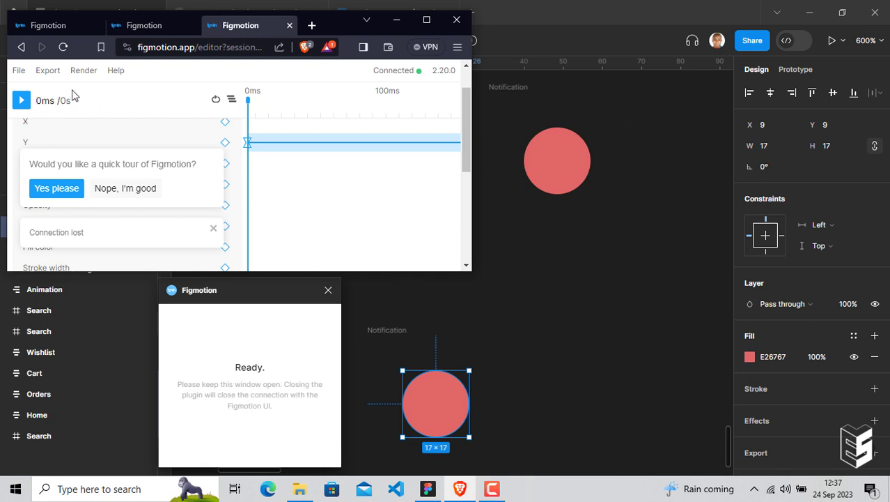
pyautogui.click(21, 101)
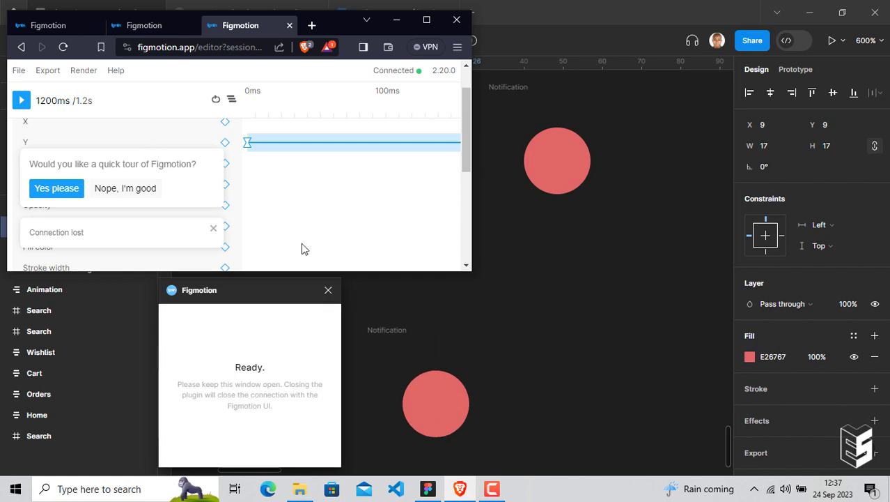
pyautogui.click(441, 404)
pyautogui.click(550, 402)
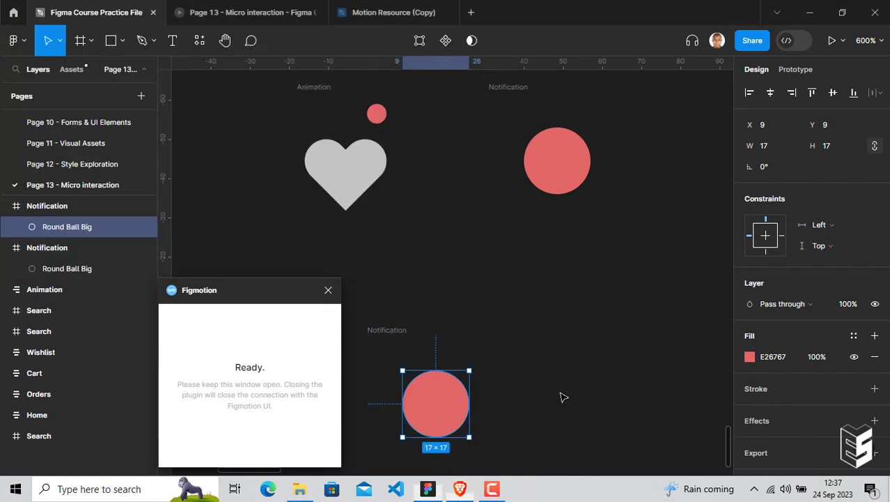
pyautogui.click(550, 386)
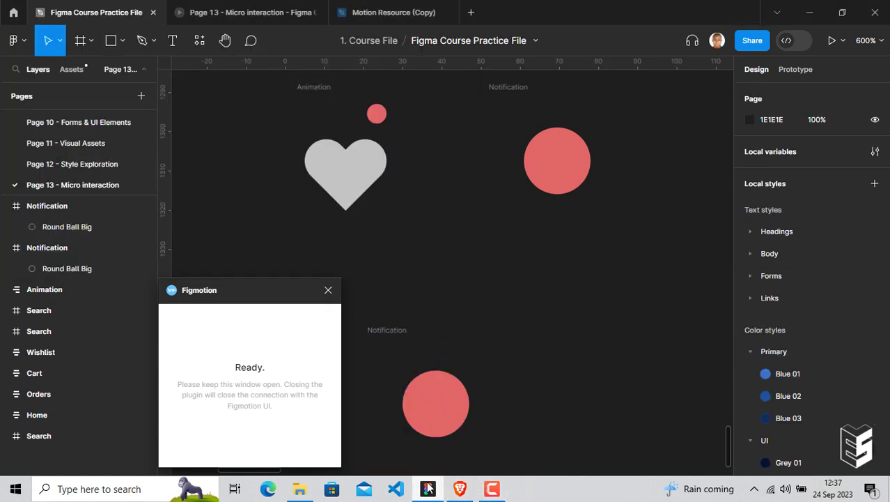
pyautogui.click(459, 489)
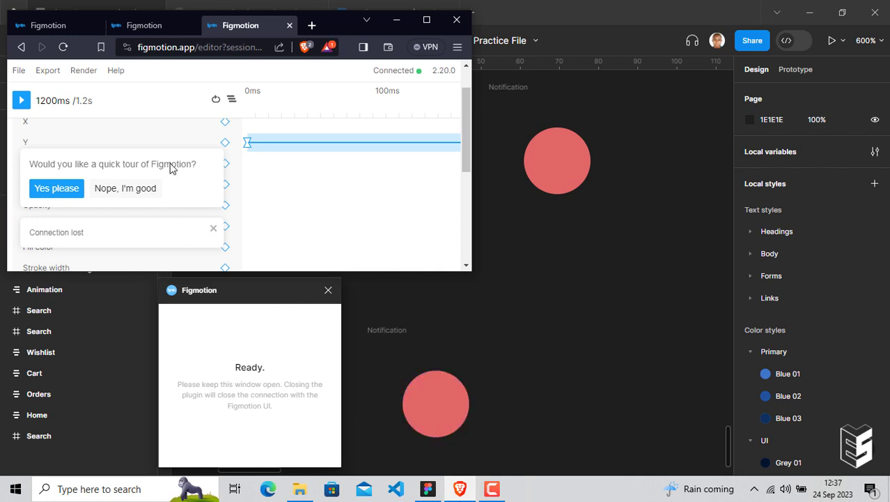
# Decline the guided tour and replay the 1.2 s bounce preview four times
pyautogui.click(128, 186)
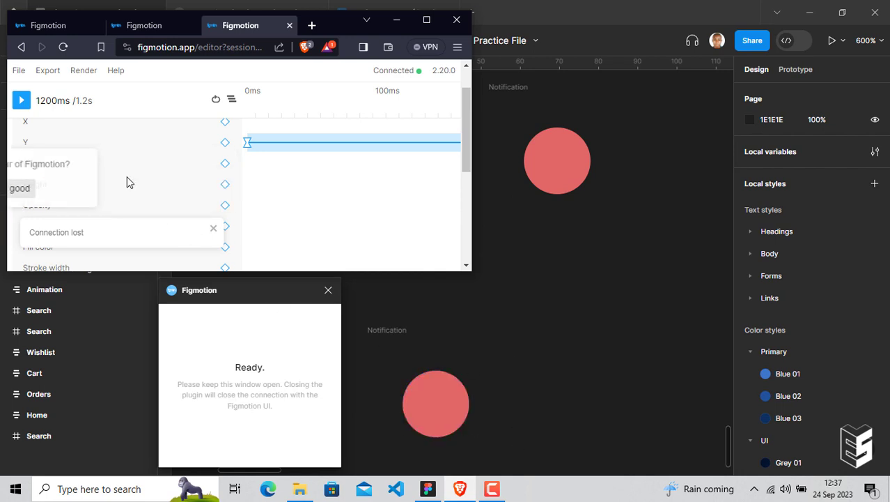
pyautogui.click(23, 102)
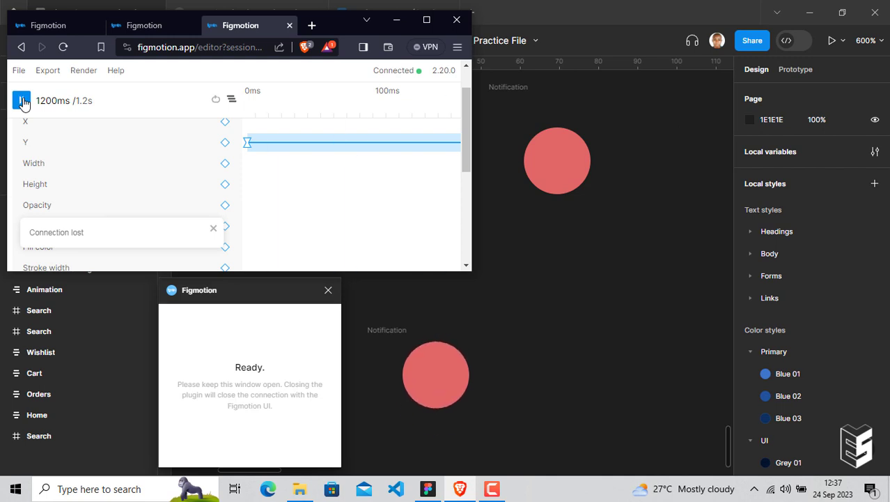
pyautogui.click(23, 102)
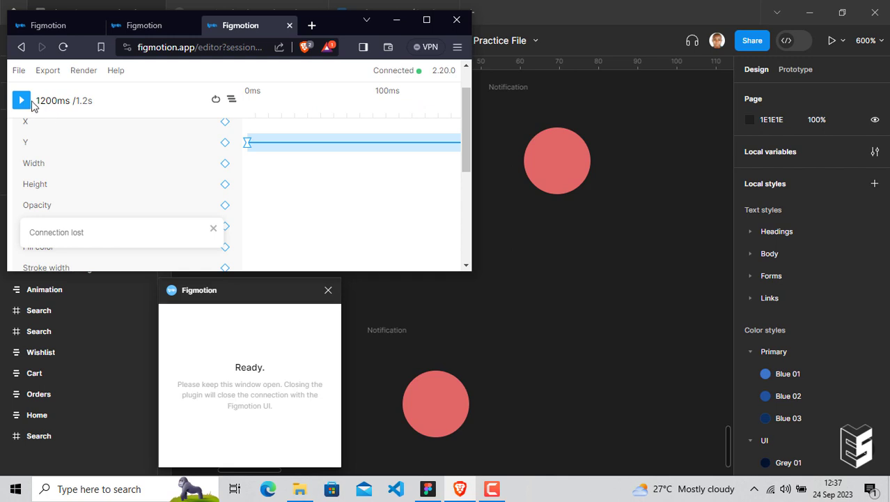
pyautogui.click(23, 102)
pyautogui.click(26, 103)
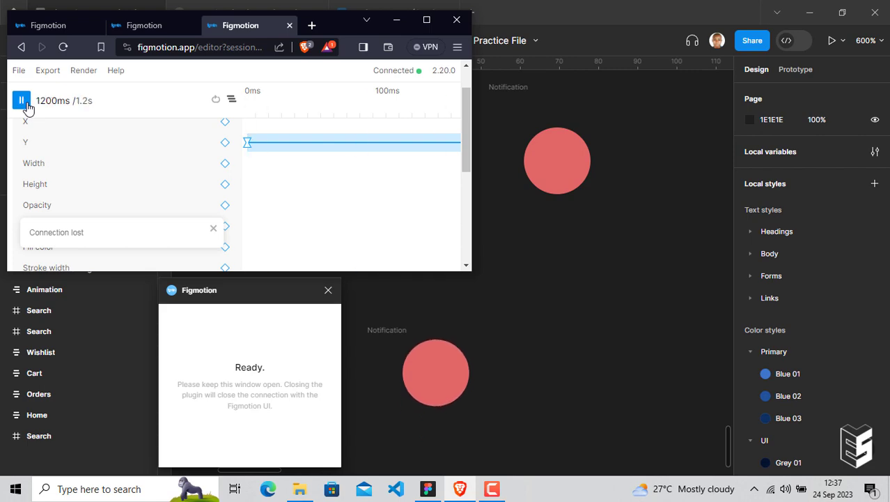